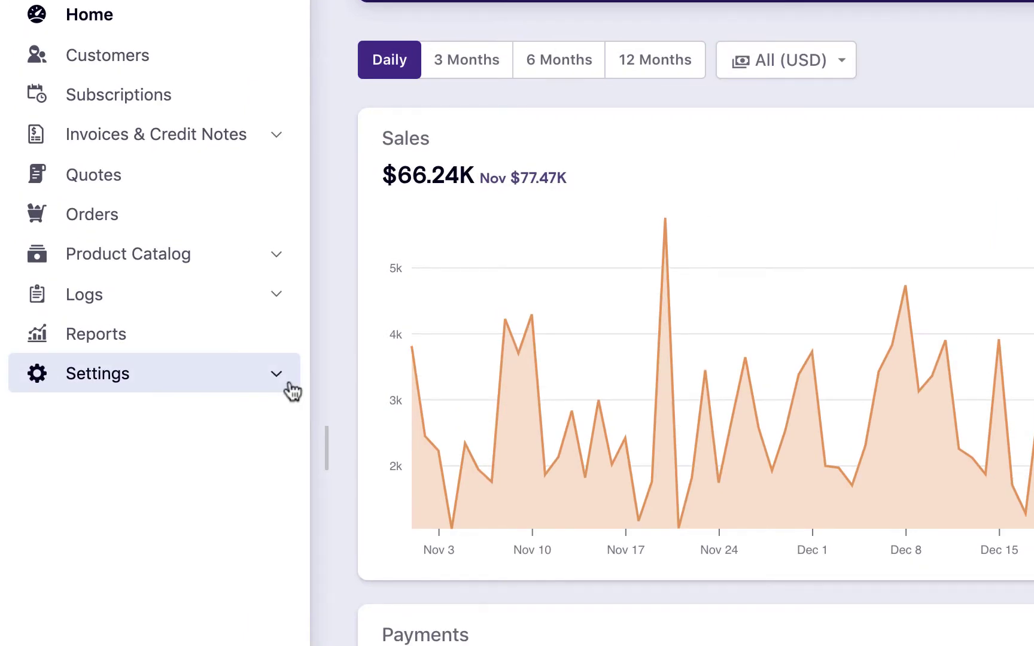
Go to Configure Chargebee's Checkout & Self-Serve Portal settings, down to Advanced settings
click(287, 381)
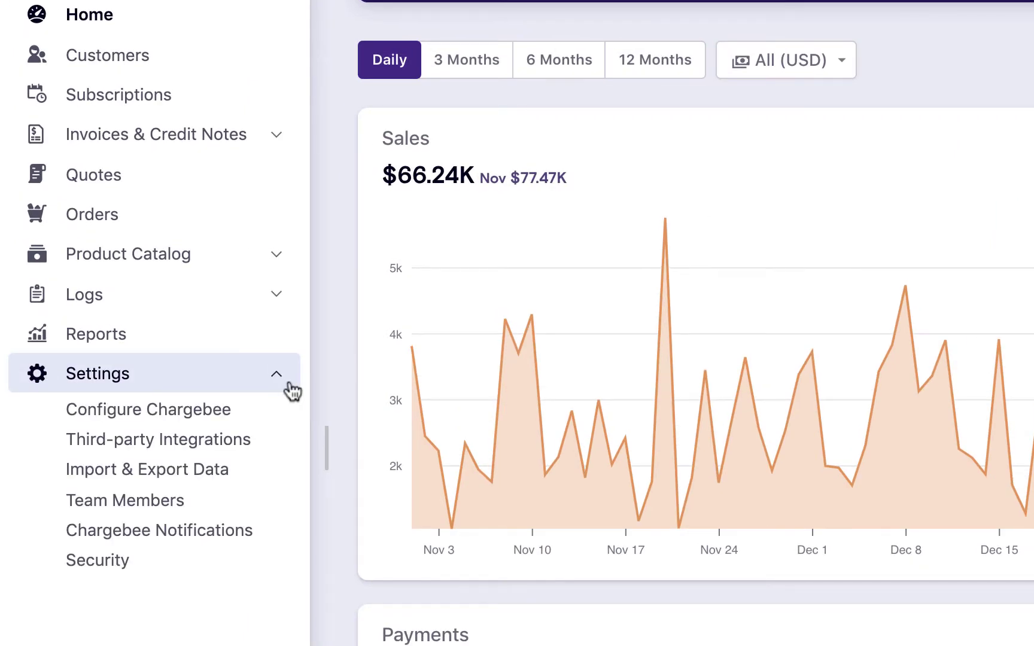
click(291, 407)
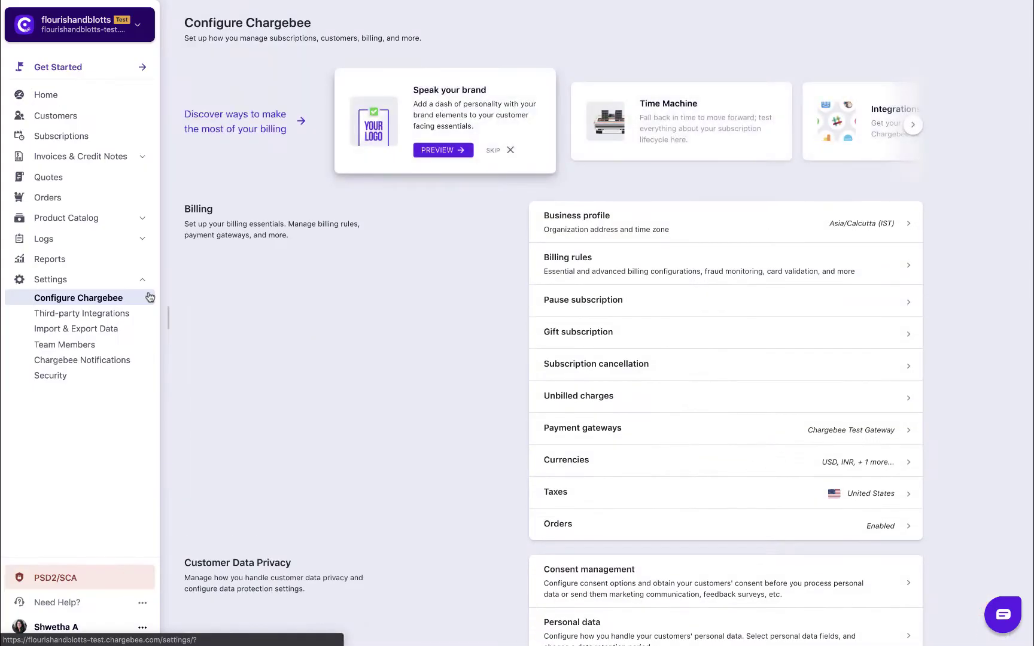
scroll(312, 365, down, 3)
scroll(313, 364, down, 4)
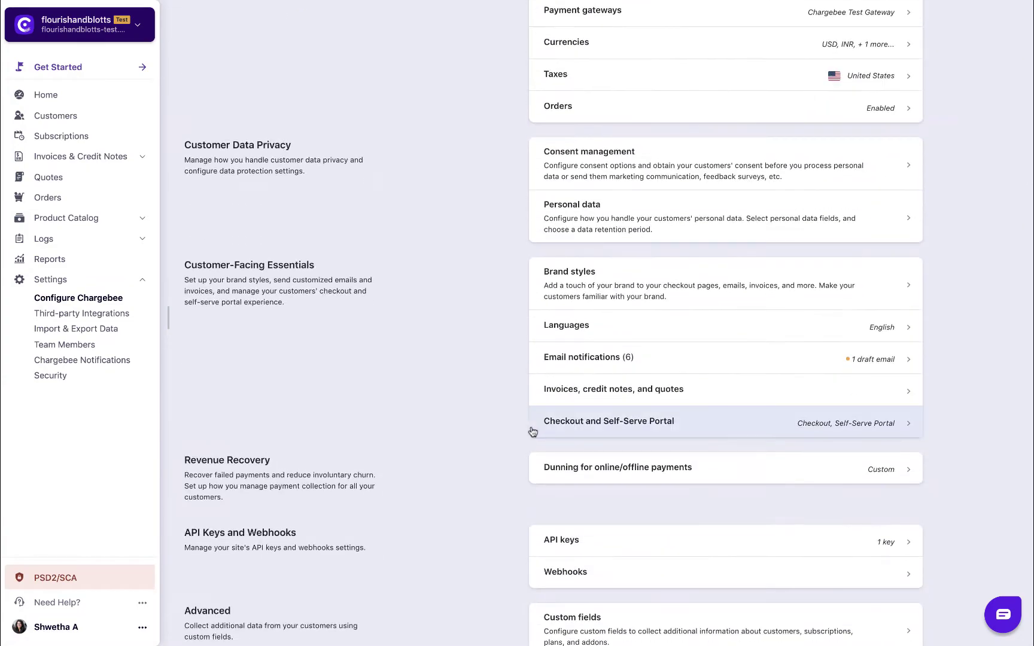
click(533, 431)
scroll(531, 430, down, 3)
scroll(532, 430, down, 2)
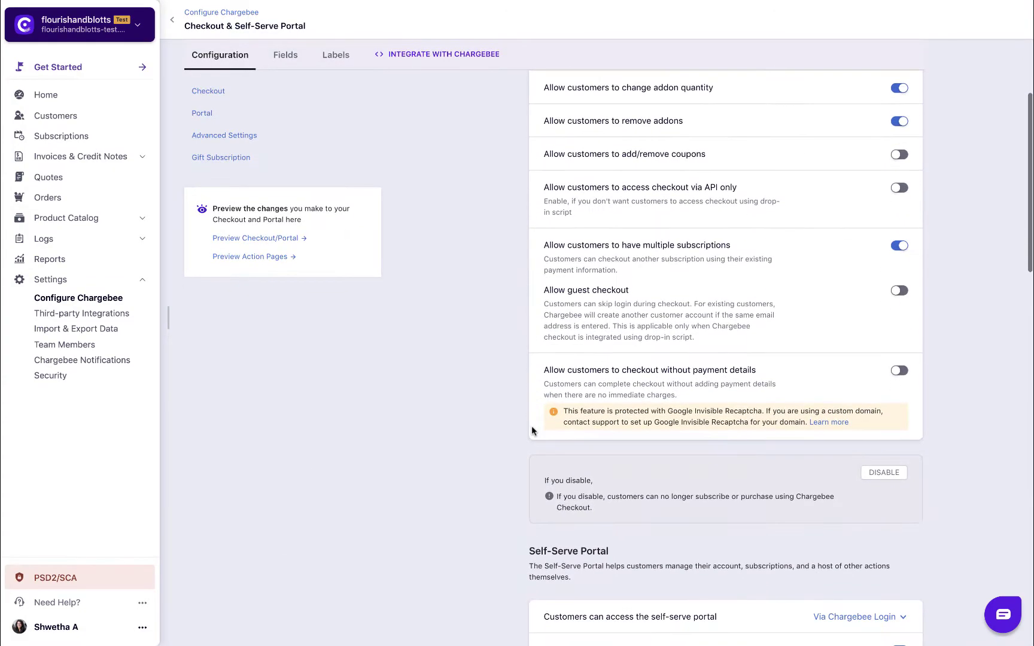
scroll(532, 430, down, 1)
scroll(532, 431, down, 2)
scroll(531, 431, down, 1)
scroll(532, 431, down, 1)
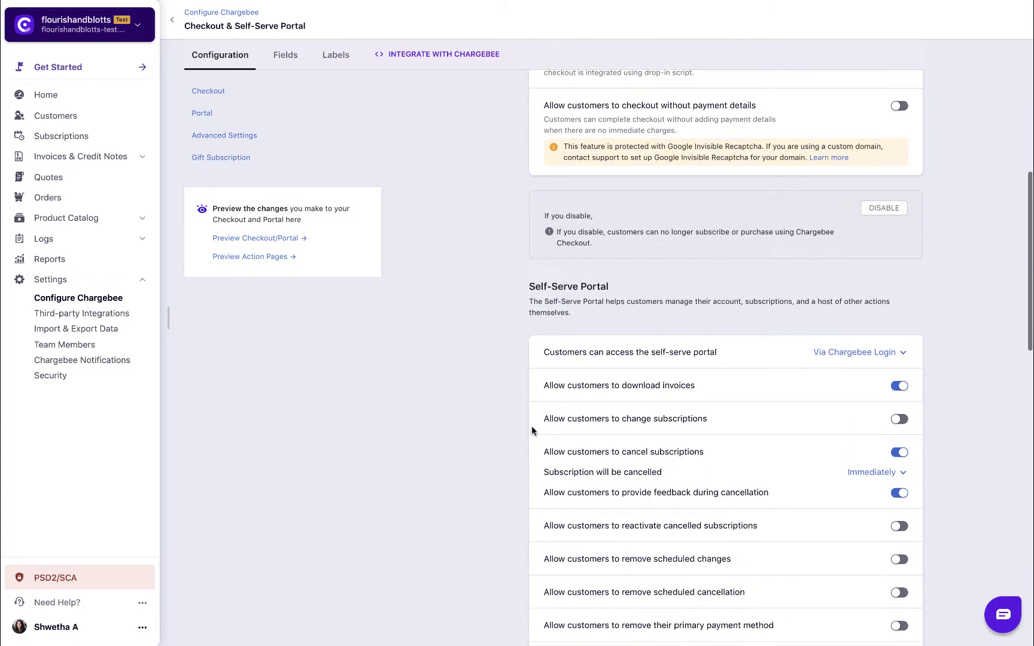
scroll(531, 431, down, 1)
scroll(532, 425, down, 1)
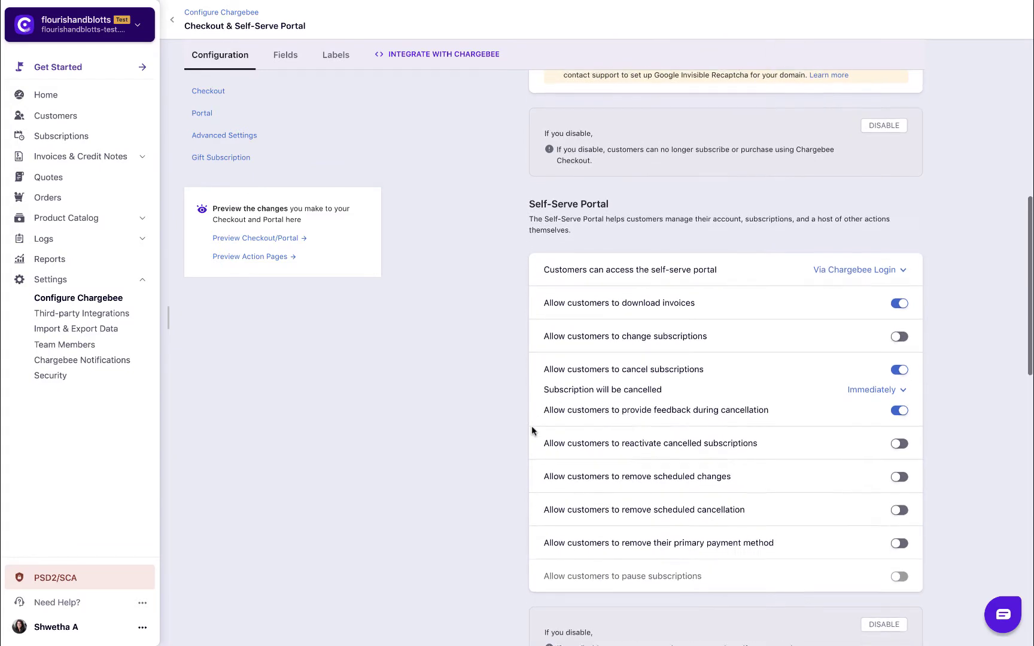
scroll(532, 426, down, 2)
scroll(532, 426, down, 3)
scroll(532, 426, down, 1)
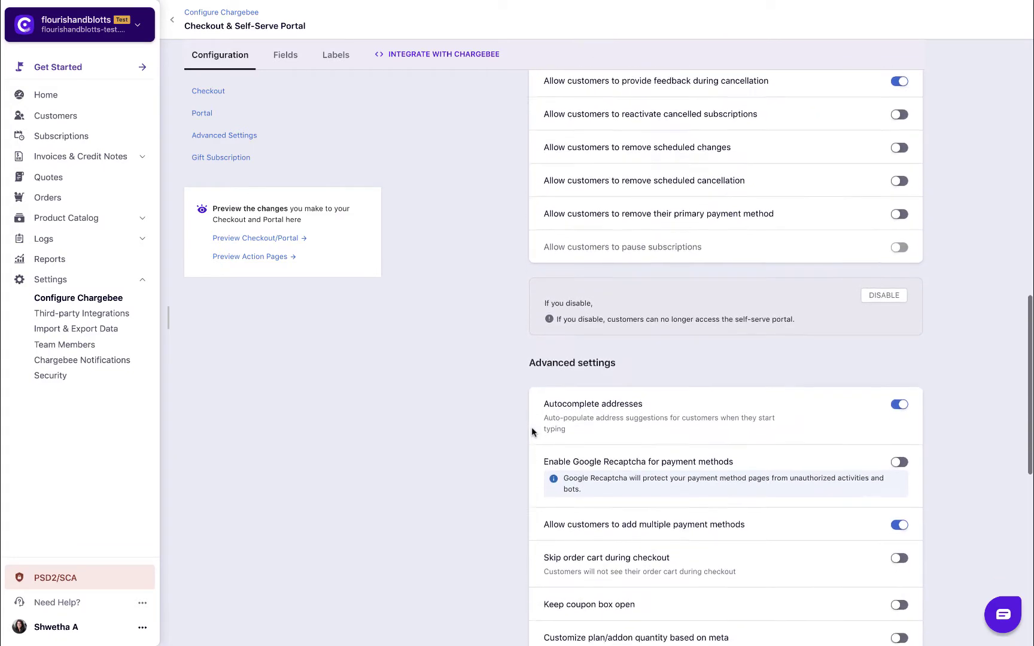
scroll(532, 426, down, 1)
scroll(532, 431, down, 1)
scroll(532, 431, down, 1)
scroll(532, 431, down, 1)
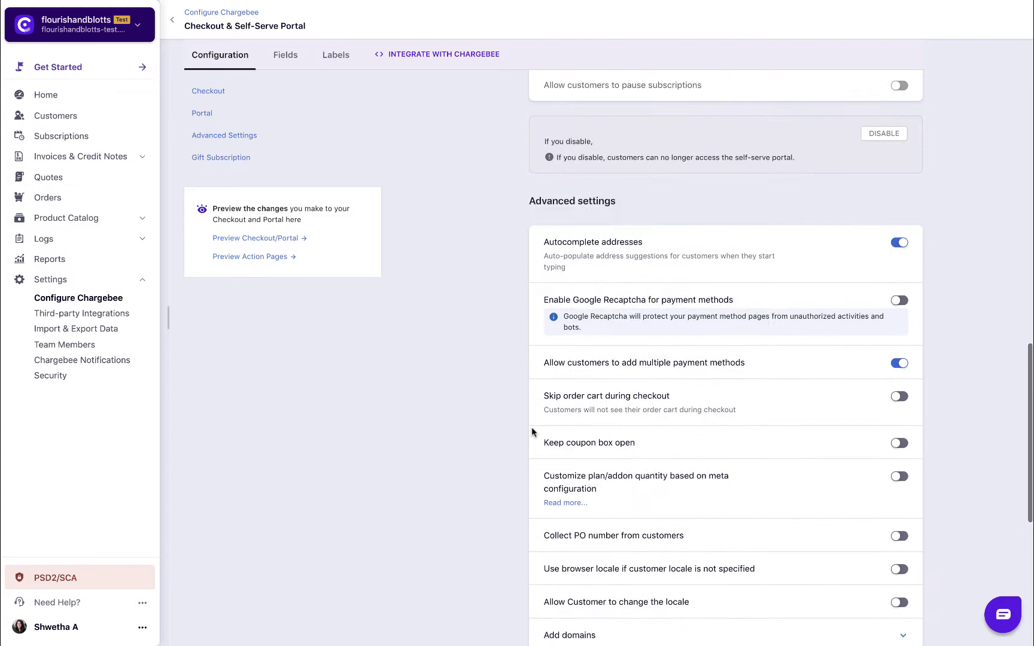
scroll(532, 430, down, 1)
scroll(532, 431, down, 1)
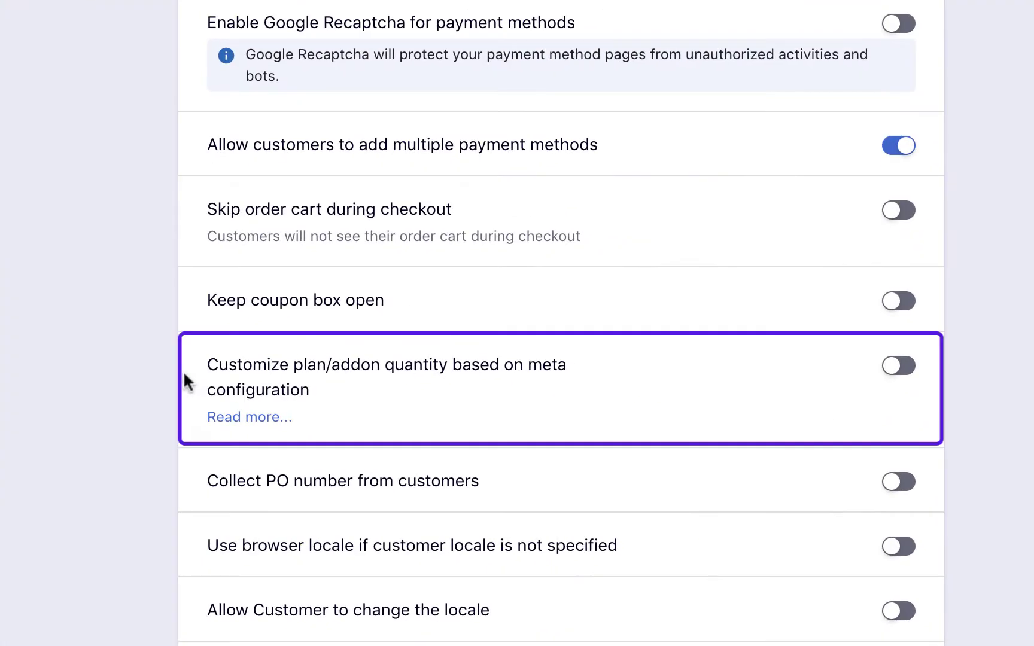
Enable 'Customize plan/addon quantity based on meta configuration' and publish the change
click(893, 368)
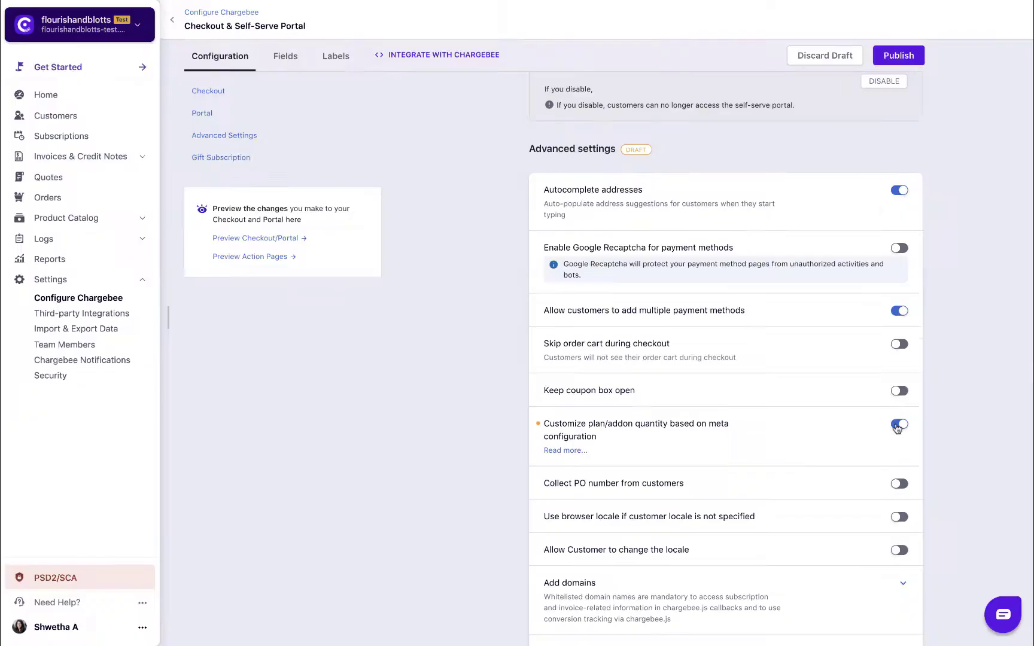
click(898, 55)
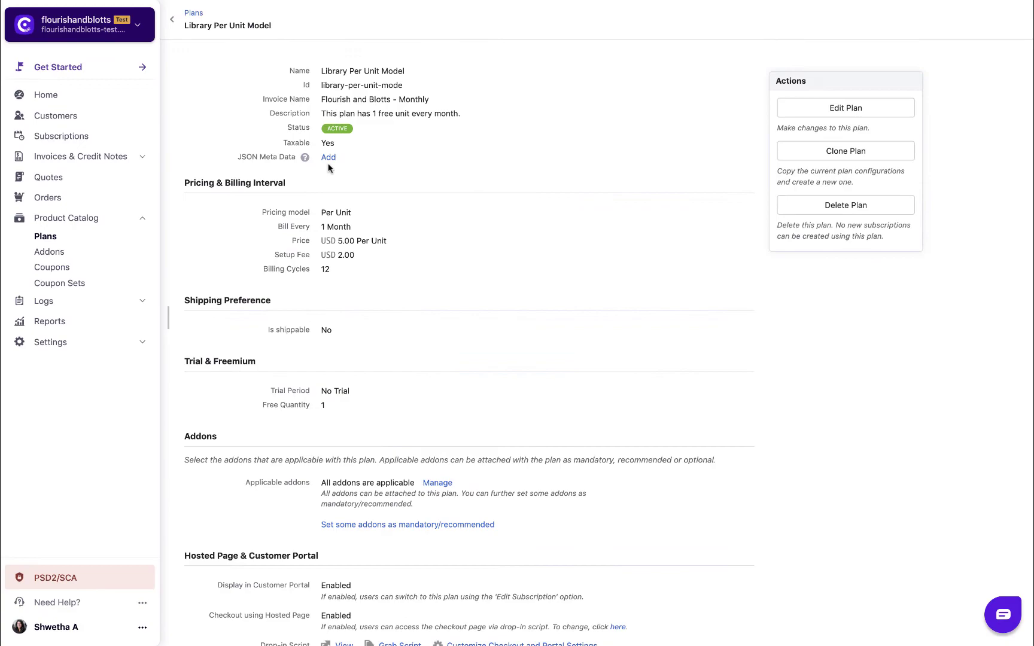
Add quantity_meta JSON (range 10–100, step 10) to the Library Per Unit Model plan
click(316, 298)
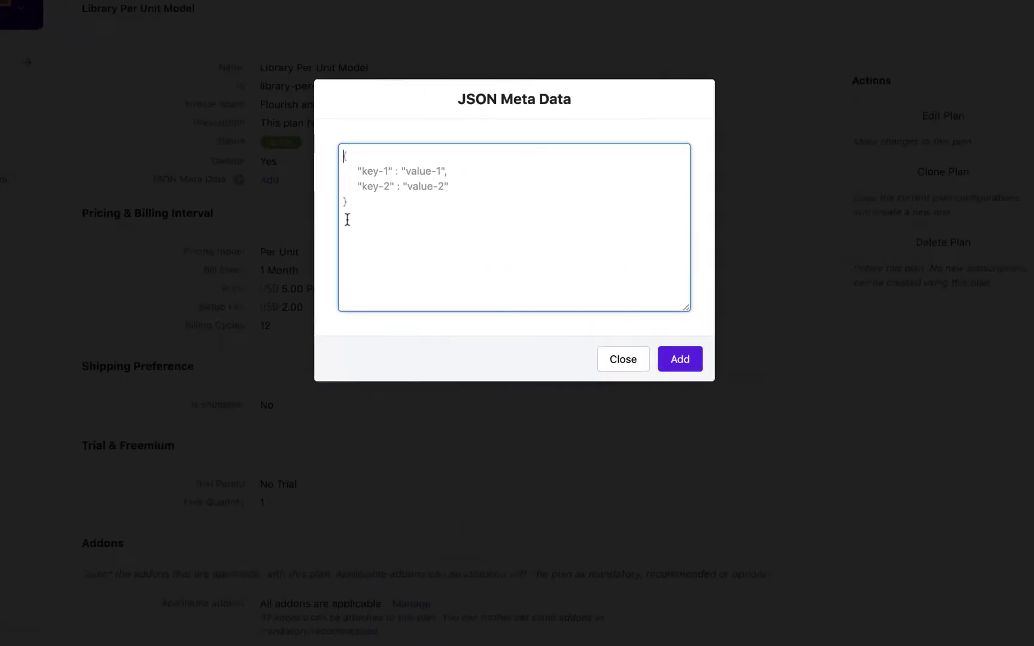
text({   "quantity_meta": {     "type": "range",     "min": 10,     "max": 100,     "step": 10   } })
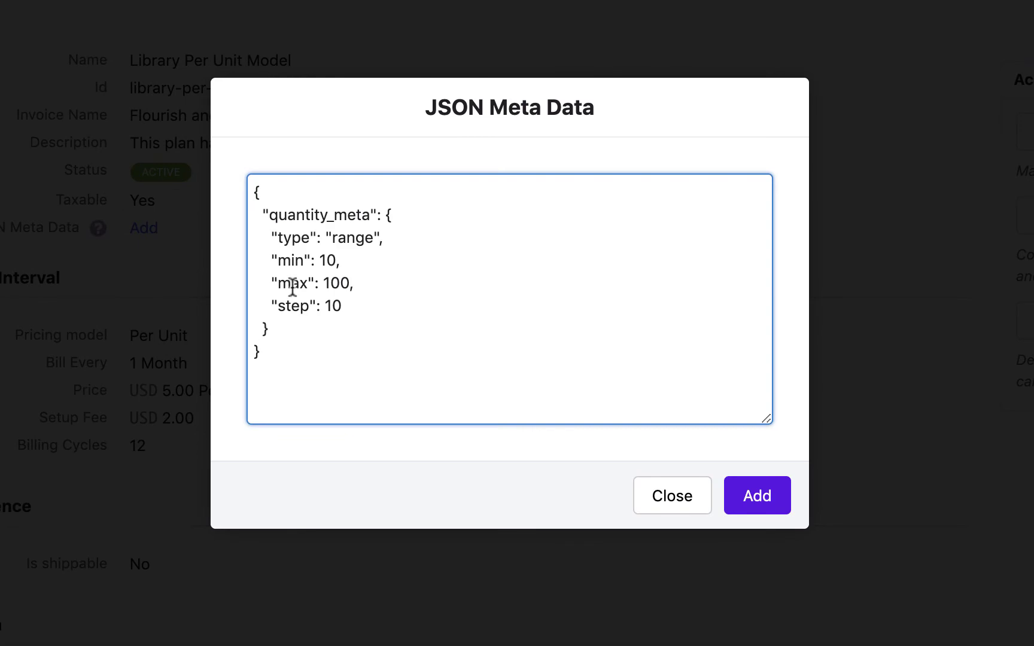
click(757, 495)
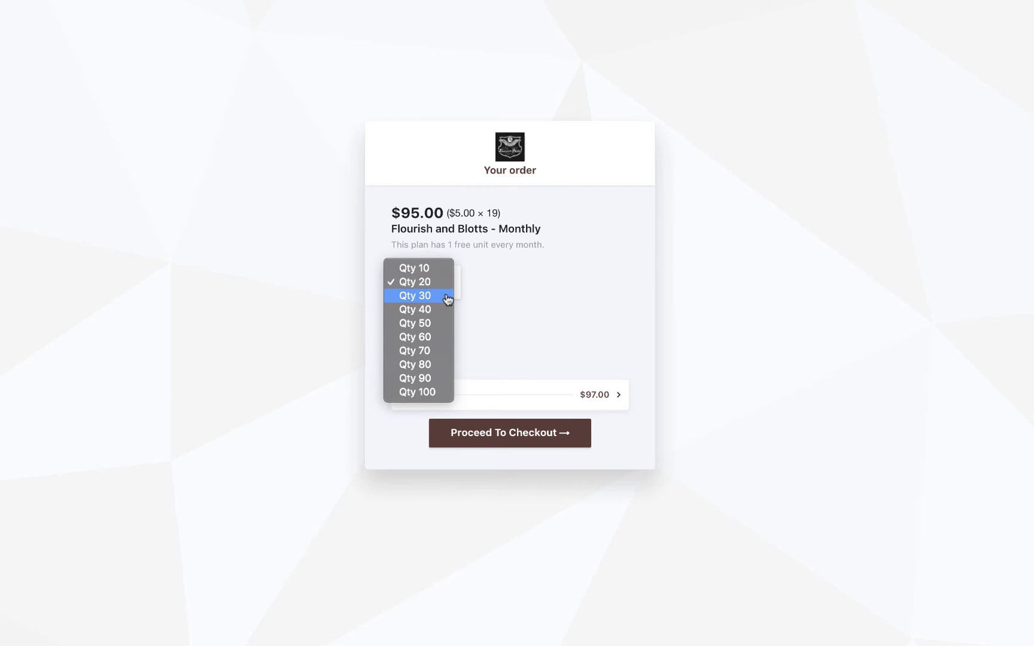
Pick Qty 30 in the checkout quantity dropdown, then change it to Qty 40
click(447, 298)
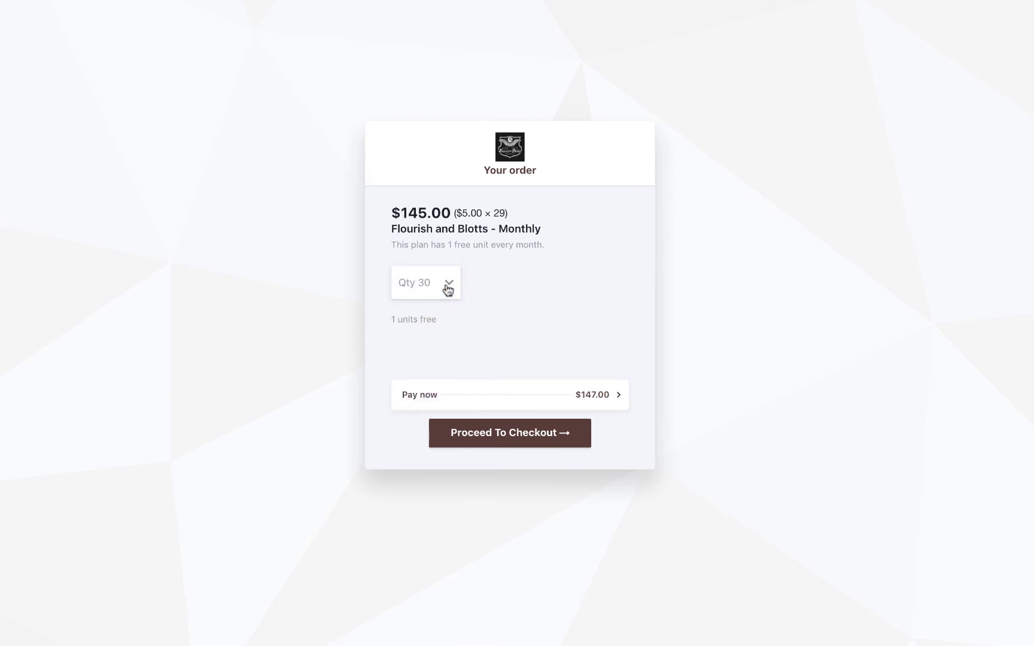
click(447, 288)
click(448, 294)
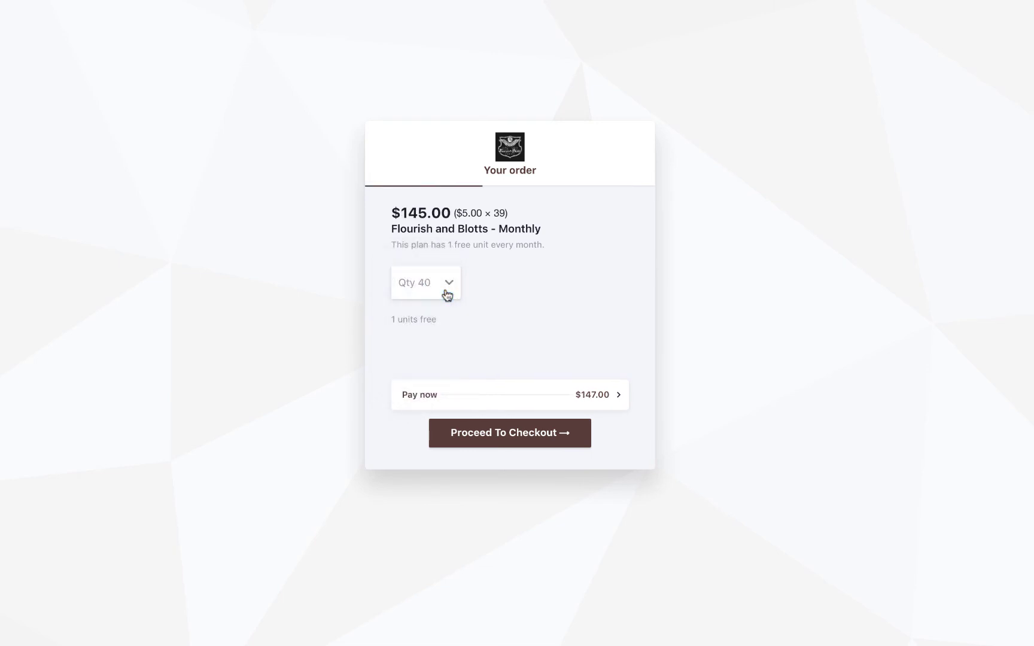